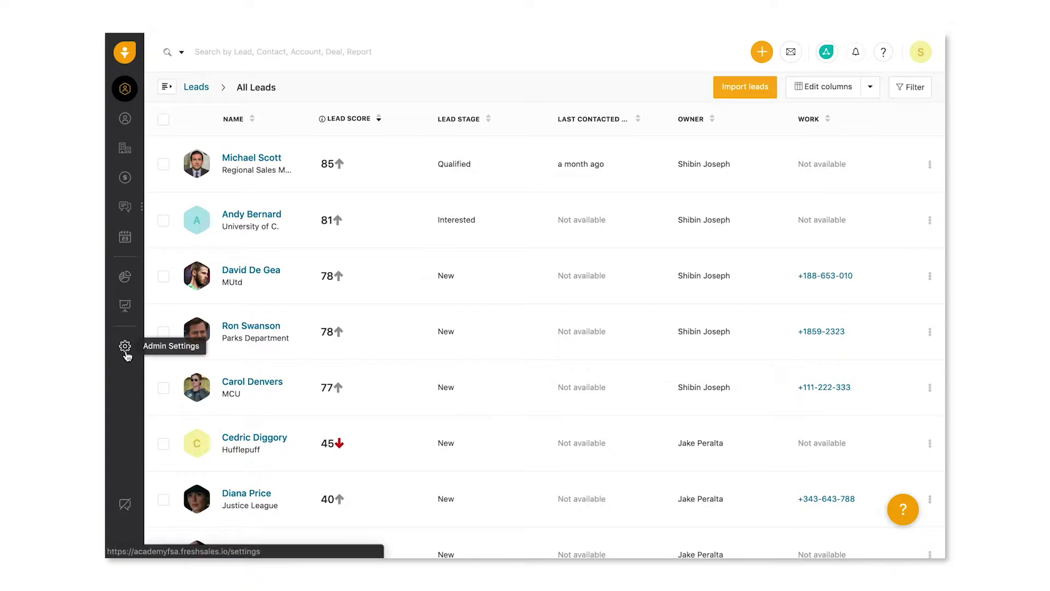
From Admin Settings, go to Web forms > Classic forms and create a new web form
{"action": "left_click", "coordinate": [126, 348]}
{"action": "scroll", "coordinate": [265, 353], "scroll_direction": "down", "scroll_amount": 8}
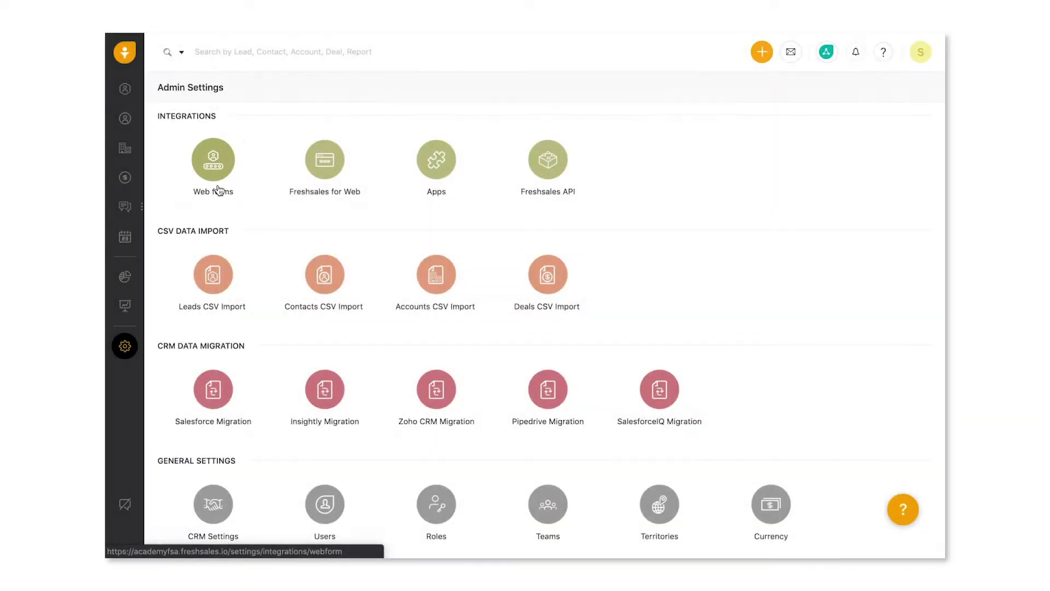
{"action": "left_click", "coordinate": [218, 188]}
{"action": "left_click", "coordinate": [323, 333]}
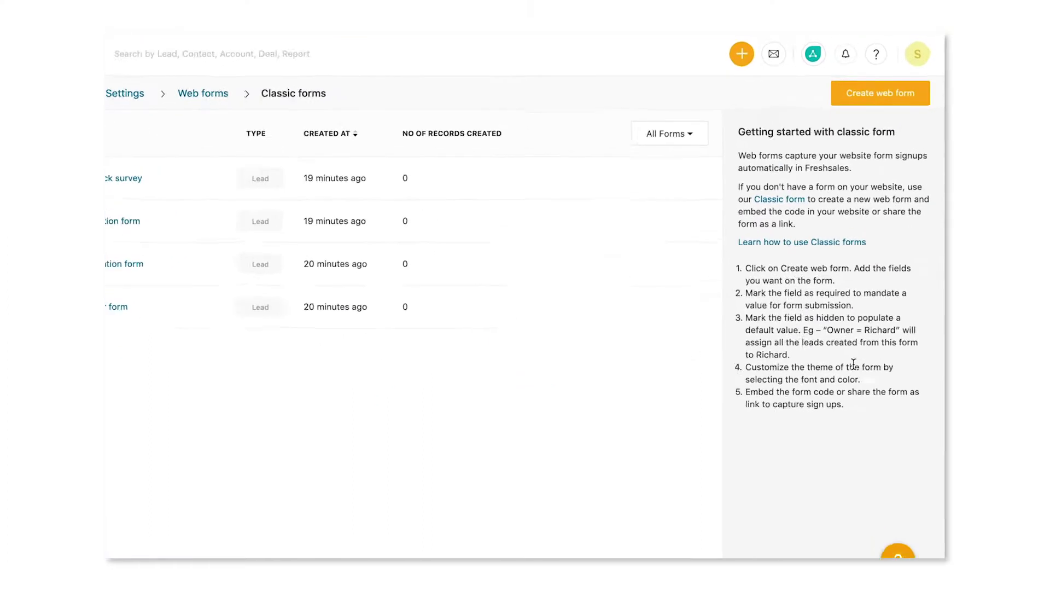
{"action": "left_click", "coordinate": [852, 107]}
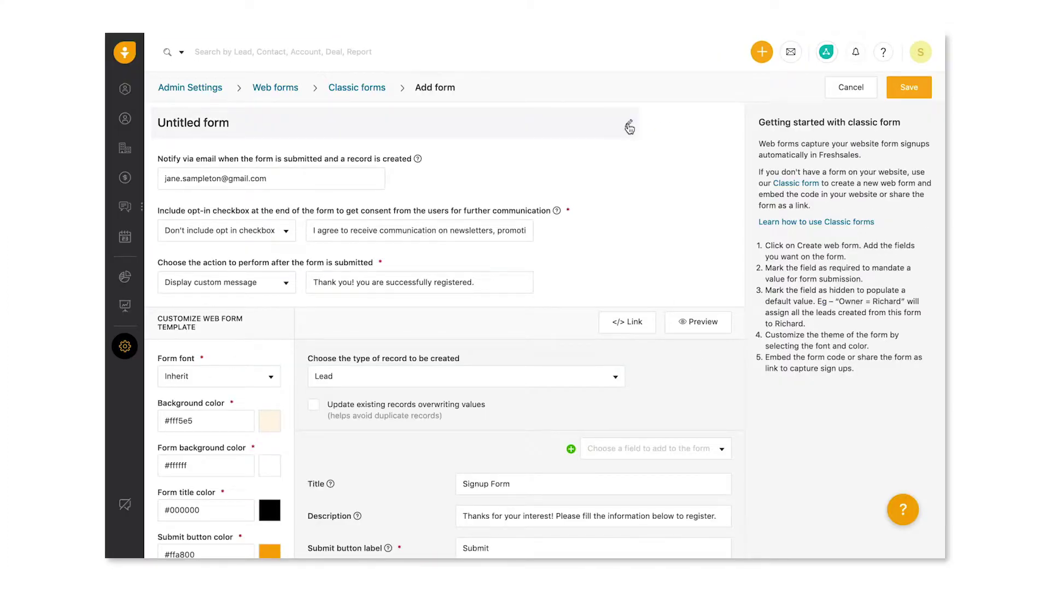
Rename the form from 'Untitled' to 'Sign up form'
{"action": "left_click", "coordinate": [630, 127]}
{"action": "double_click", "coordinate": [181, 122]}
{"action": "type", "text": "Sign up"}
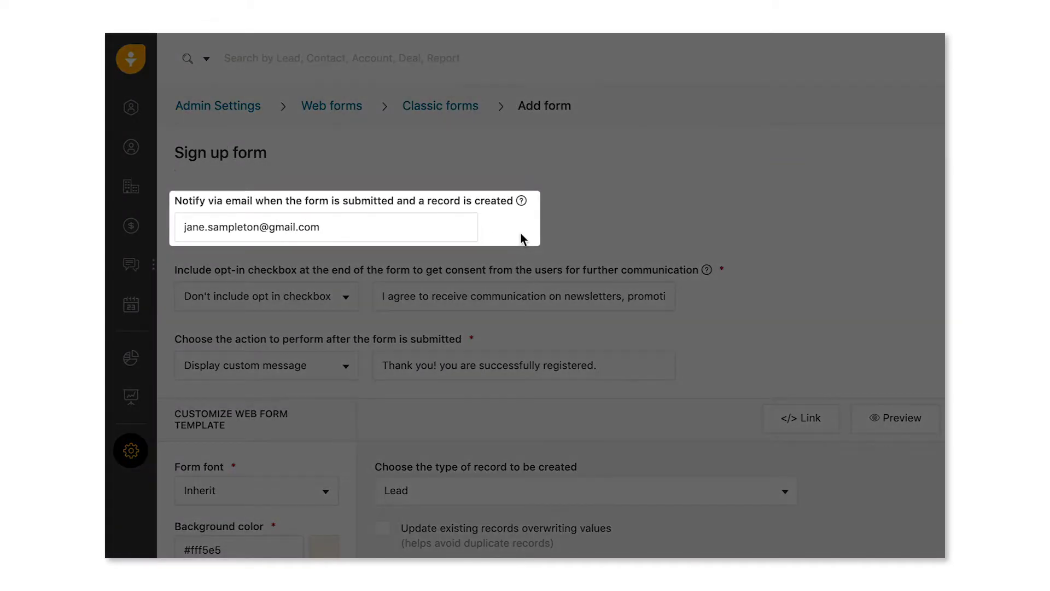
Replace the notification e-mail address and set opt-in to 'Include opt-in checkbox'
{"action": "double_click", "coordinate": [309, 226]}
{"action": "triple_click", "coordinate": [309, 226]}
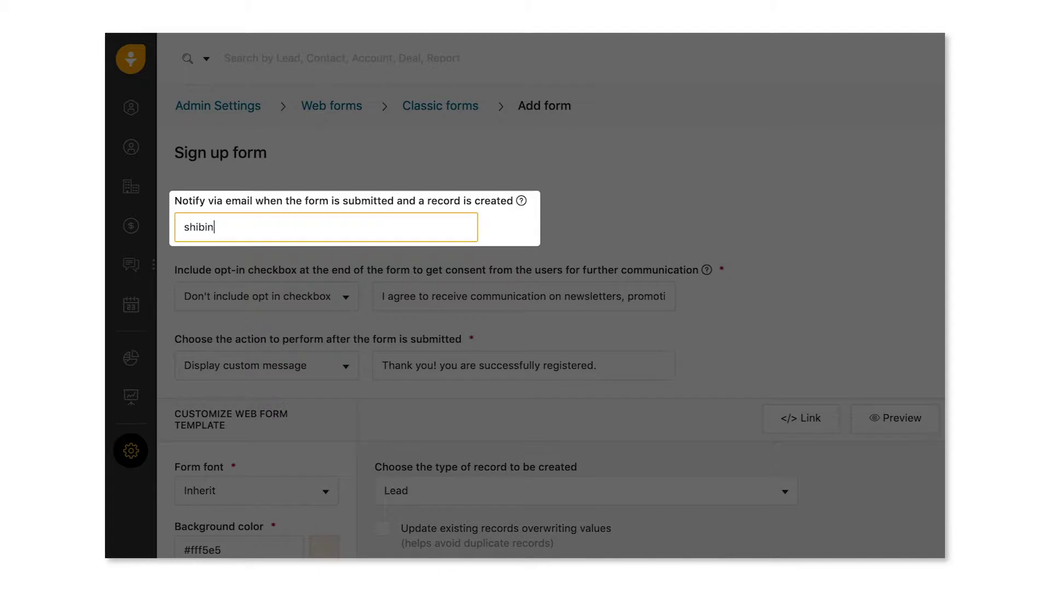
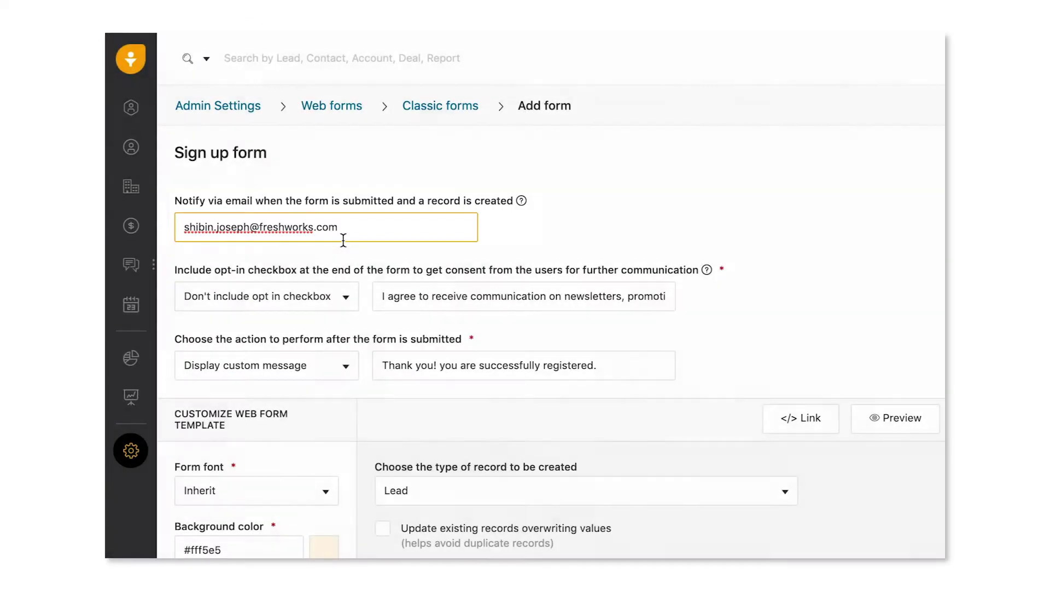
{"action": "left_click", "coordinate": [805, 361]}
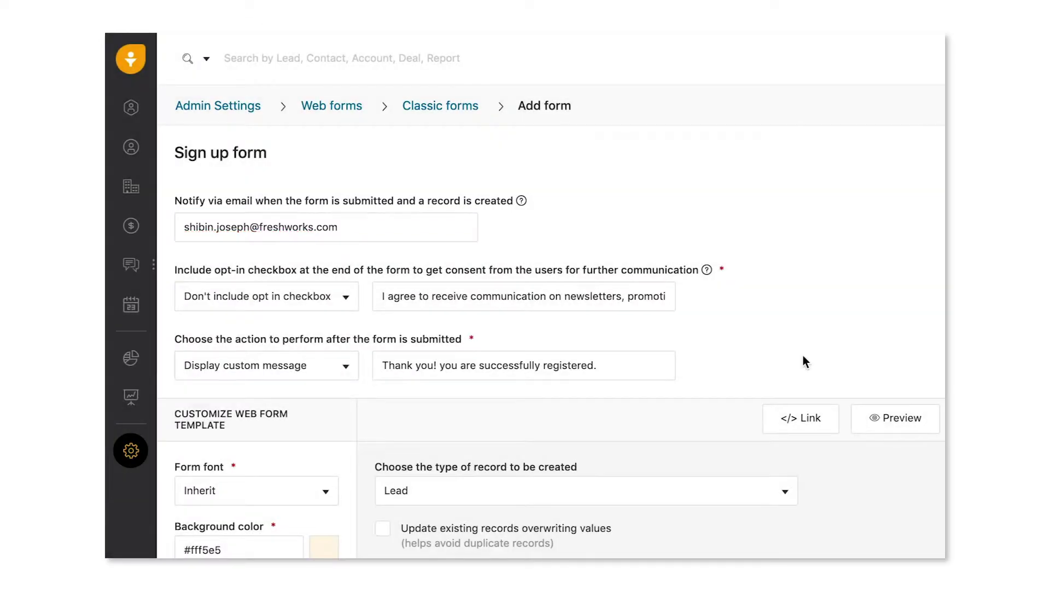
{"action": "left_click", "coordinate": [324, 299]}
{"action": "left_click", "coordinate": [319, 351]}
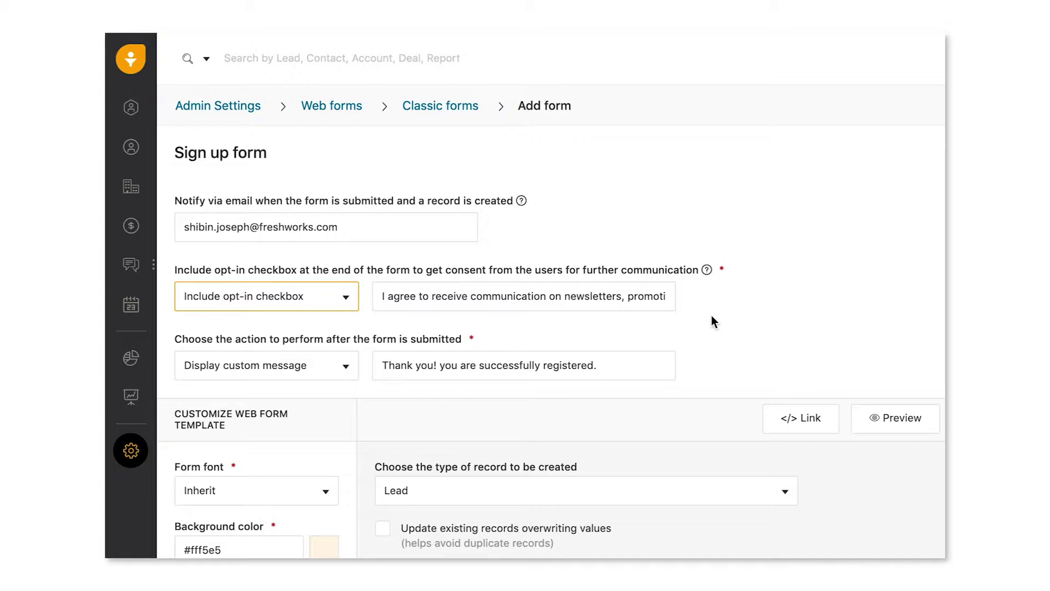
Replace the opt-in consent text with the new pasted wording
{"action": "left_click", "coordinate": [501, 298]}
{"action": "key", "text": "ctrl+a"}
{"action": "type", "text": "Click here if you want to receive communication about product updates and releases."}
{"action": "left_click", "coordinate": [735, 302]}
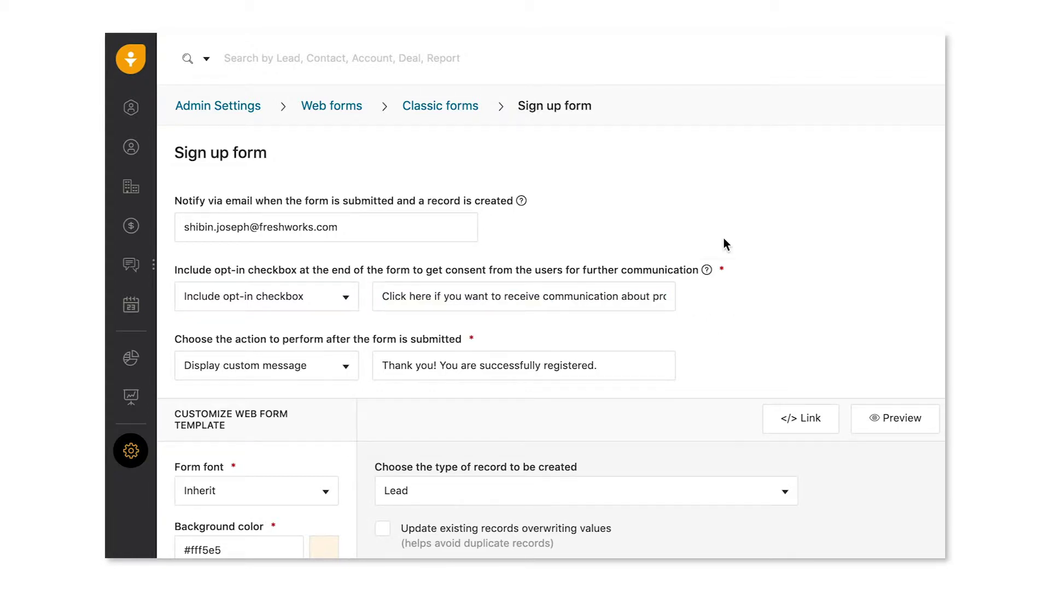
{"action": "scroll", "coordinate": [724, 238], "scroll_direction": "down", "scroll_amount": 3}
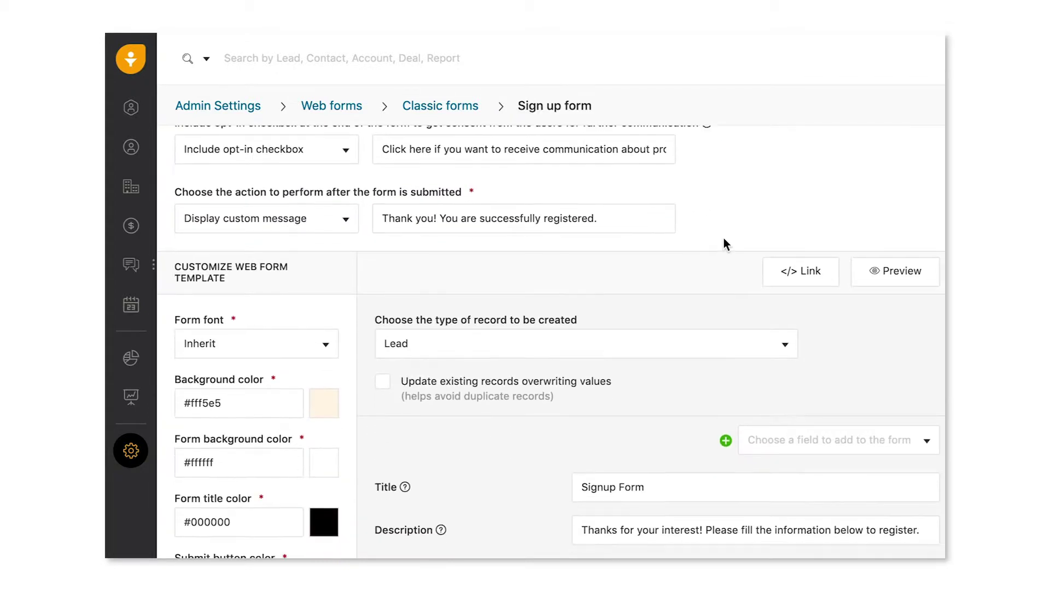
{"action": "left_click", "coordinate": [514, 184]}
{"action": "left_click", "coordinate": [329, 191]}
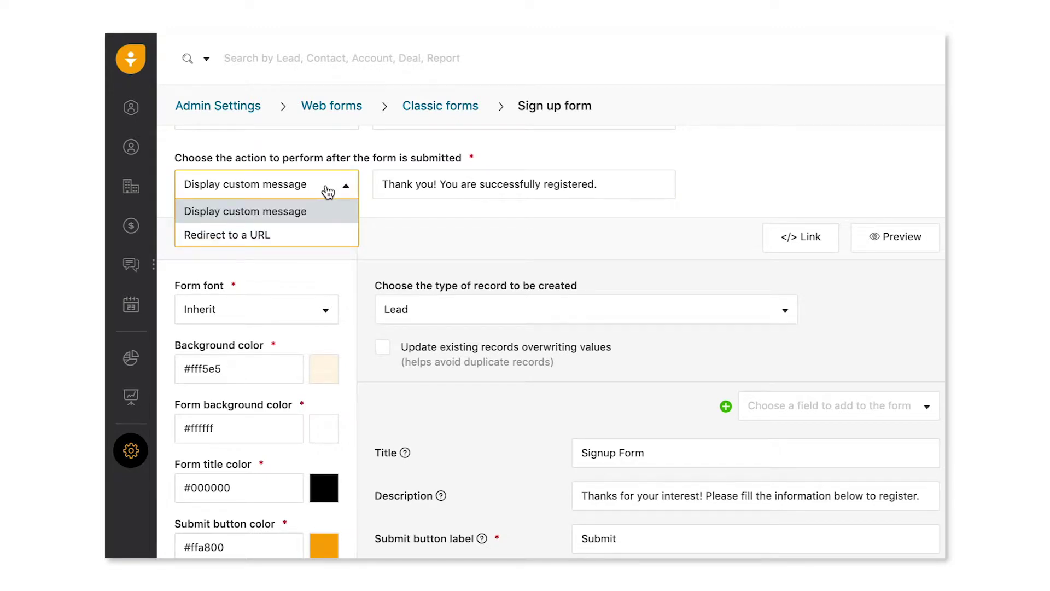
{"action": "left_click", "coordinate": [327, 234]}
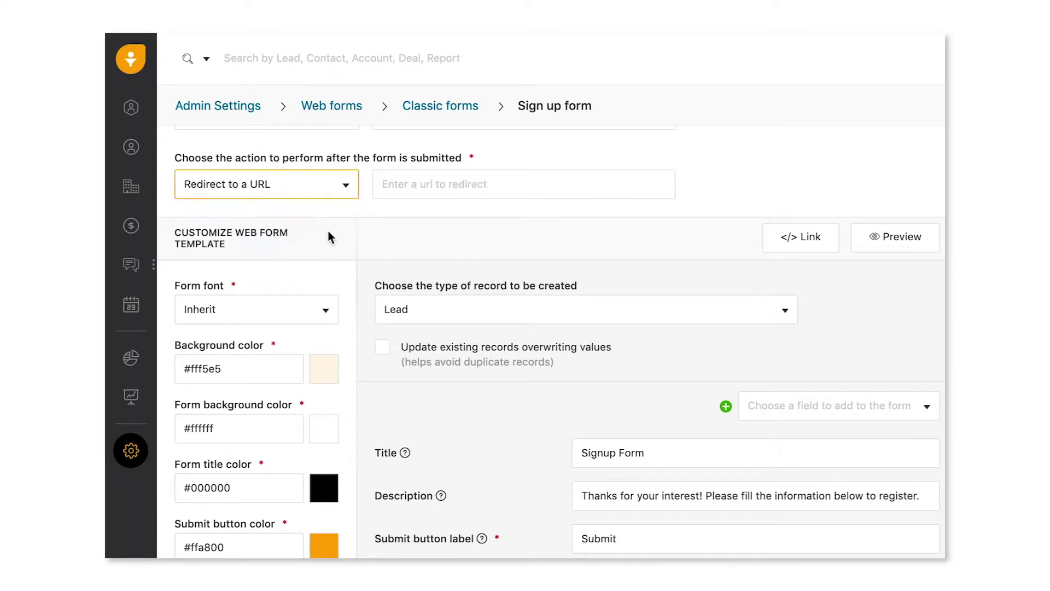
{"action": "left_click", "coordinate": [406, 191]}
{"action": "type", "text": "http://www.acme.inc"}
{"action": "left_click", "coordinate": [435, 204]}
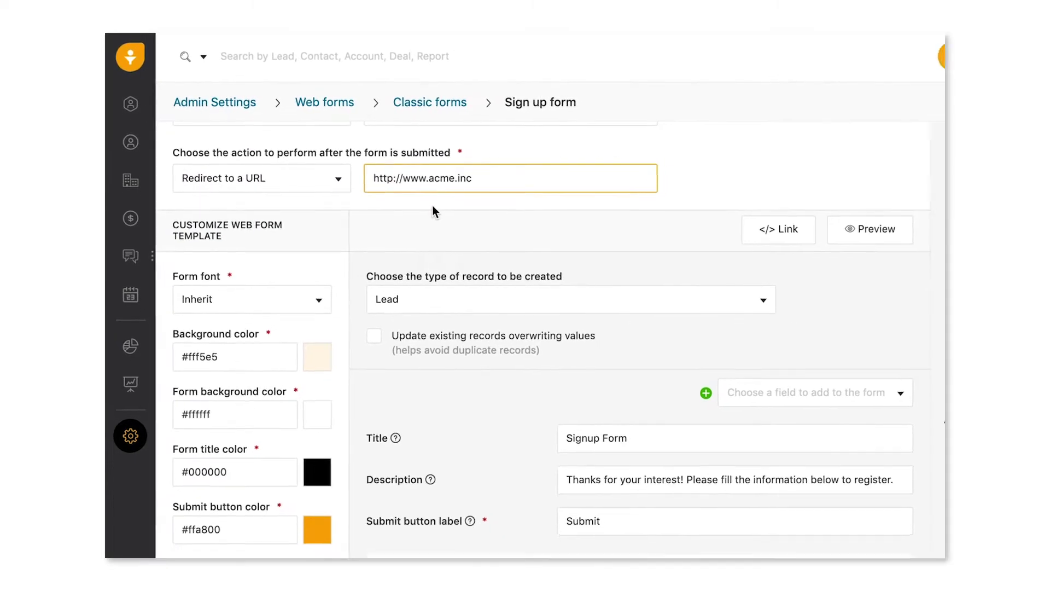
Create Contact records with a new deal, and update existing records
{"action": "left_click", "coordinate": [606, 299]}
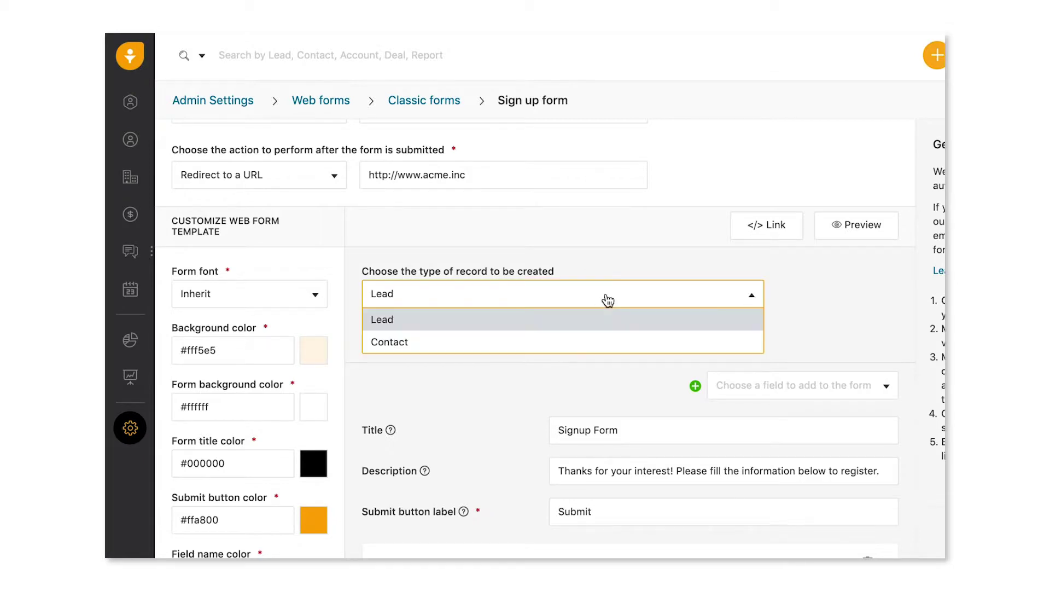
{"action": "left_click", "coordinate": [612, 347]}
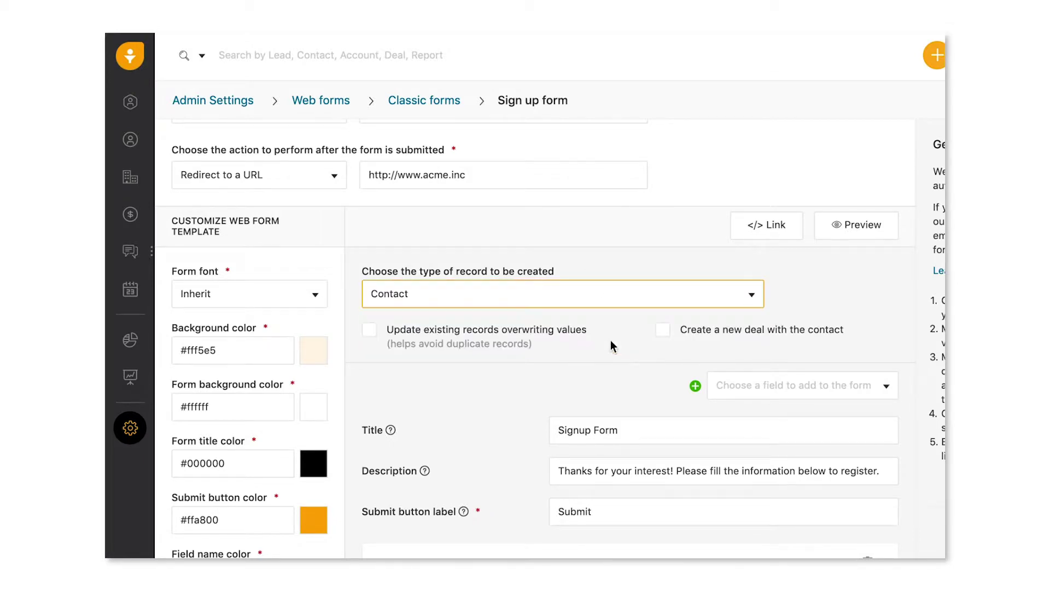
{"action": "left_click", "coordinate": [759, 339]}
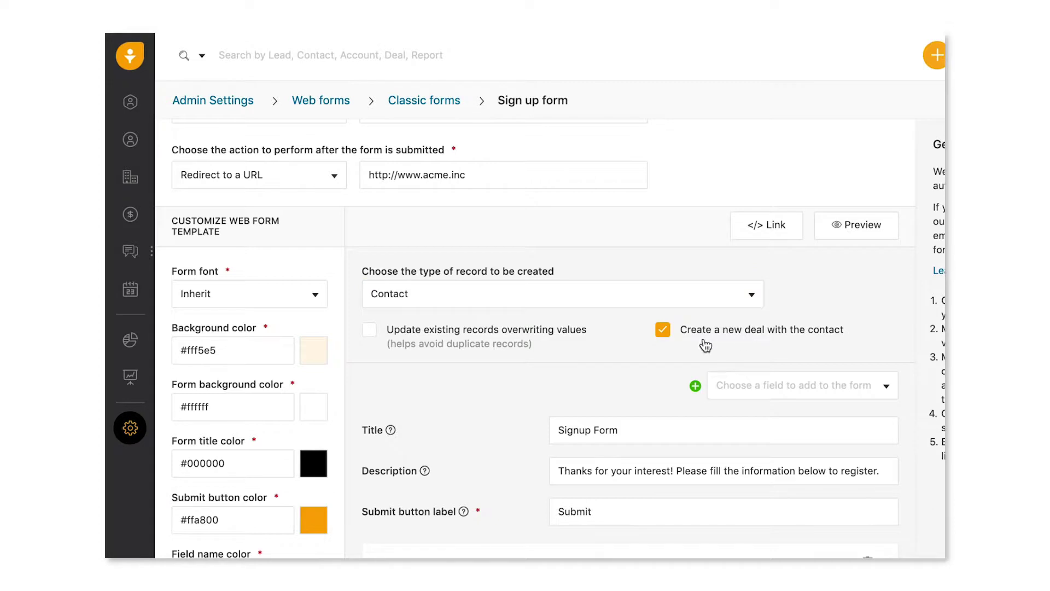
{"action": "left_click", "coordinate": [509, 342]}
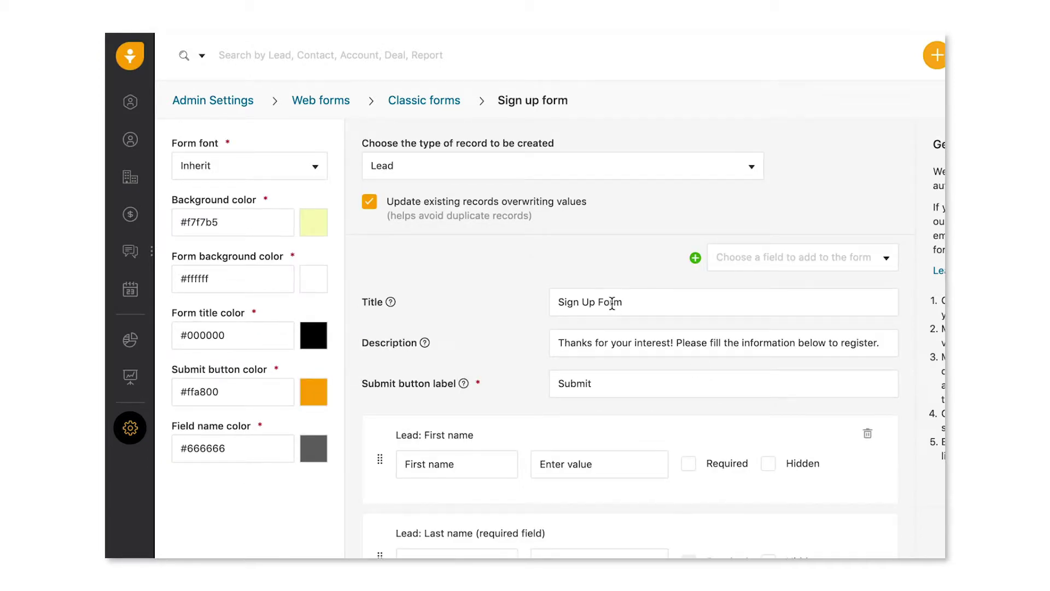
Change the form title from 'Sign Up Form' to 'Sign Up Here'
{"action": "double_click", "coordinate": [612, 304]}
{"action": "type", "text": "Here"}
{"action": "left_click", "coordinate": [530, 356]}
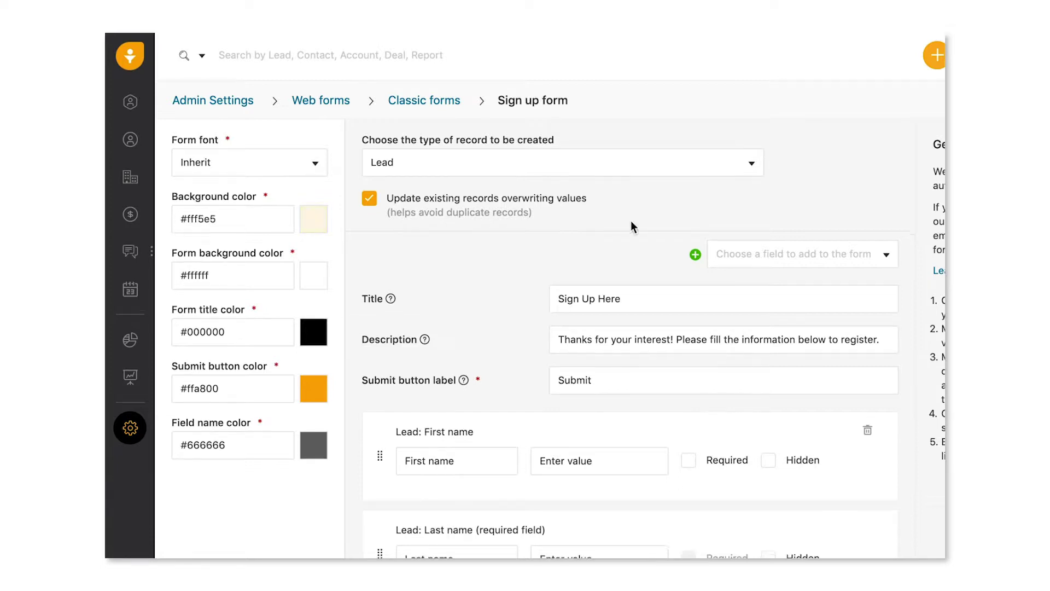
Browse the list of addable fields, then make the Emails field required
{"action": "left_click", "coordinate": [761, 255]}
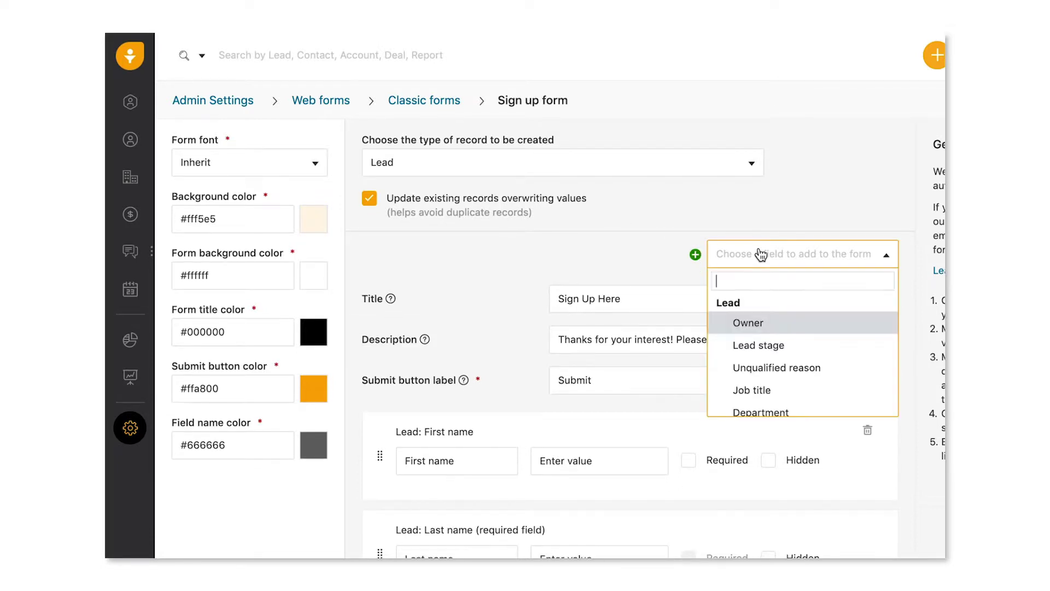
{"action": "scroll", "coordinate": [760, 368], "scroll_direction": "down", "scroll_amount": 7}
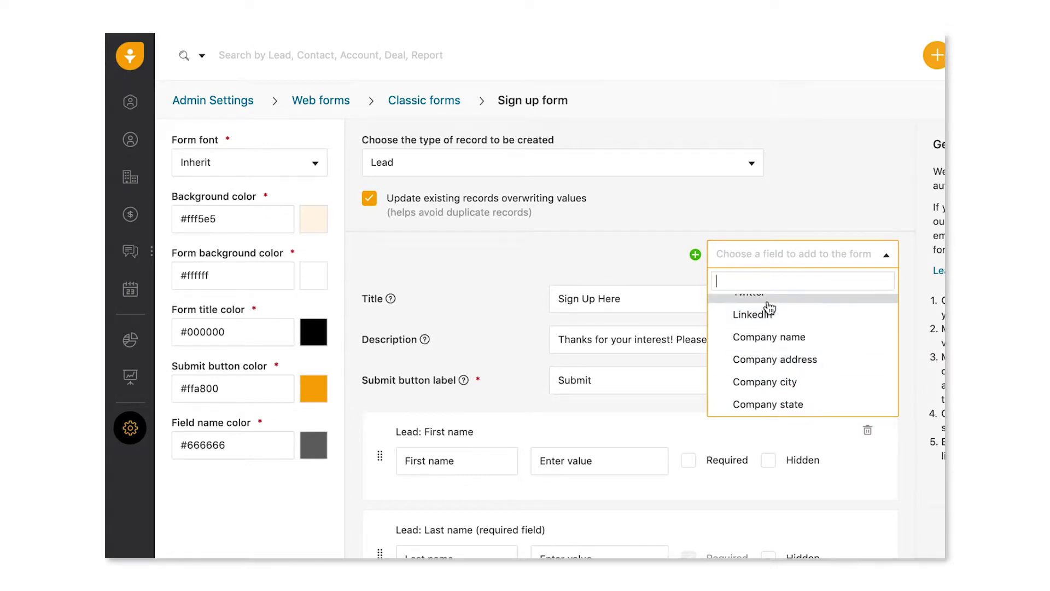
{"action": "left_click", "coordinate": [784, 266]}
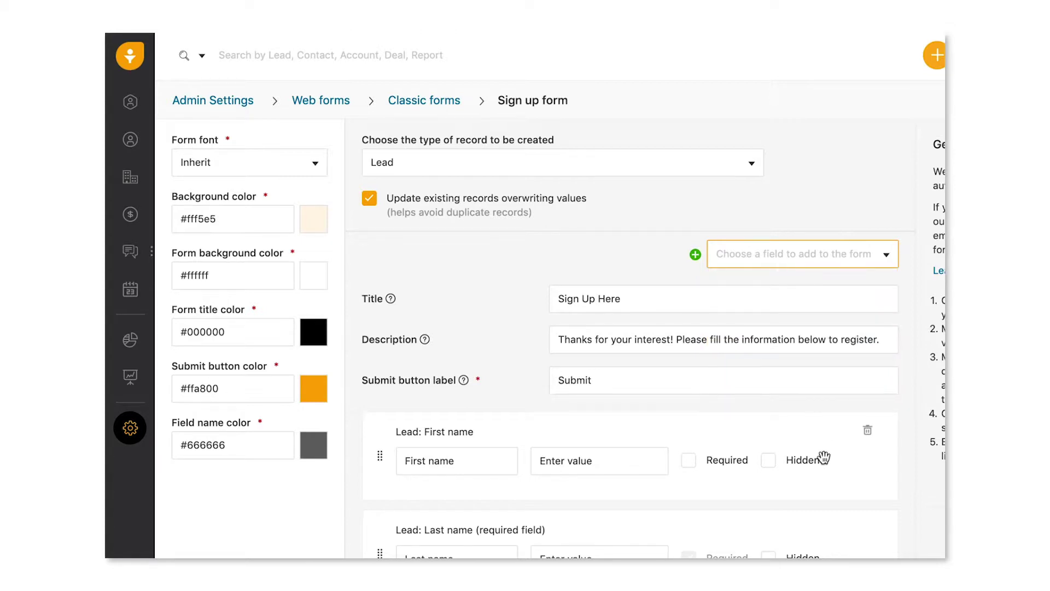
{"action": "scroll", "coordinate": [821, 454], "scroll_direction": "down", "scroll_amount": 3}
{"action": "scroll", "coordinate": [823, 406], "scroll_direction": "down", "scroll_amount": 2}
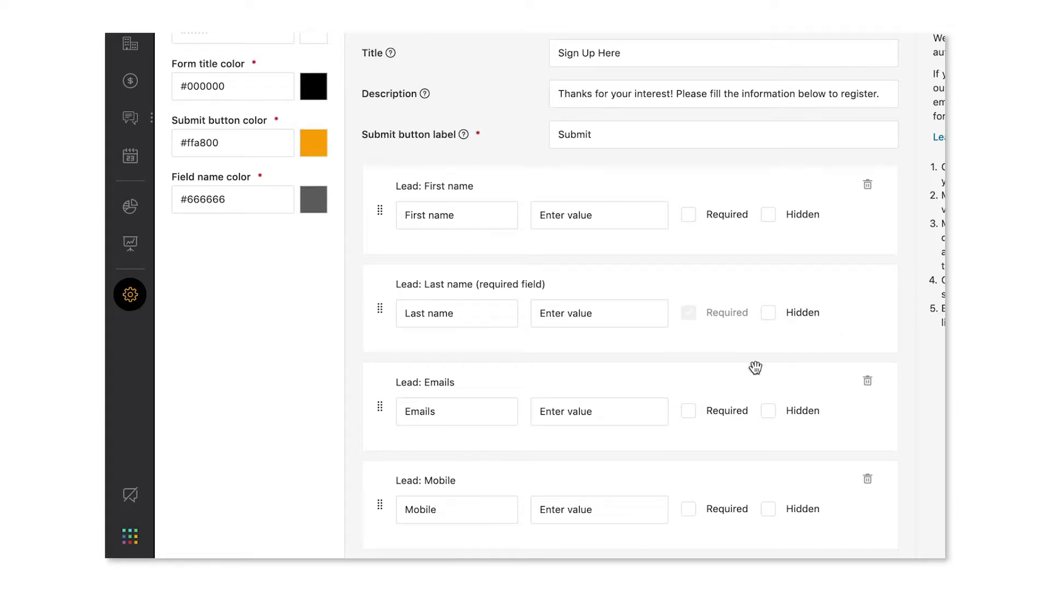
{"action": "left_click", "coordinate": [709, 419]}
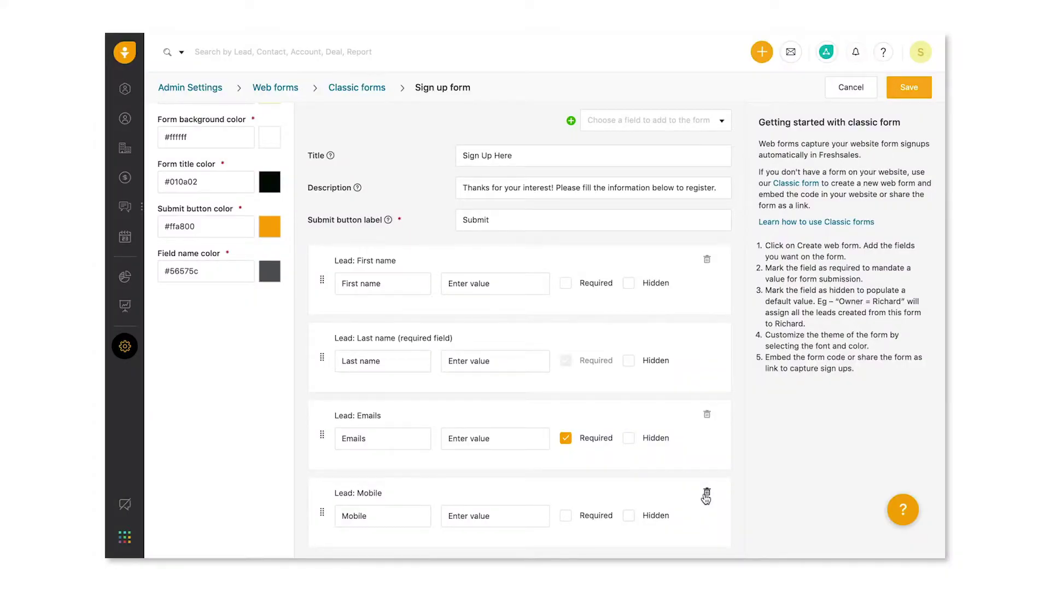
Add a hidden Campaign field with its value preset to 'Paid Ad'
{"action": "left_click", "coordinate": [681, 122]}
{"action": "type", "text": "Camp"}
{"action": "key", "text": "Return"}
{"action": "left_click", "coordinate": [629, 515]}
{"action": "left_click", "coordinate": [533, 517]}
{"action": "left_click", "coordinate": [512, 479]}
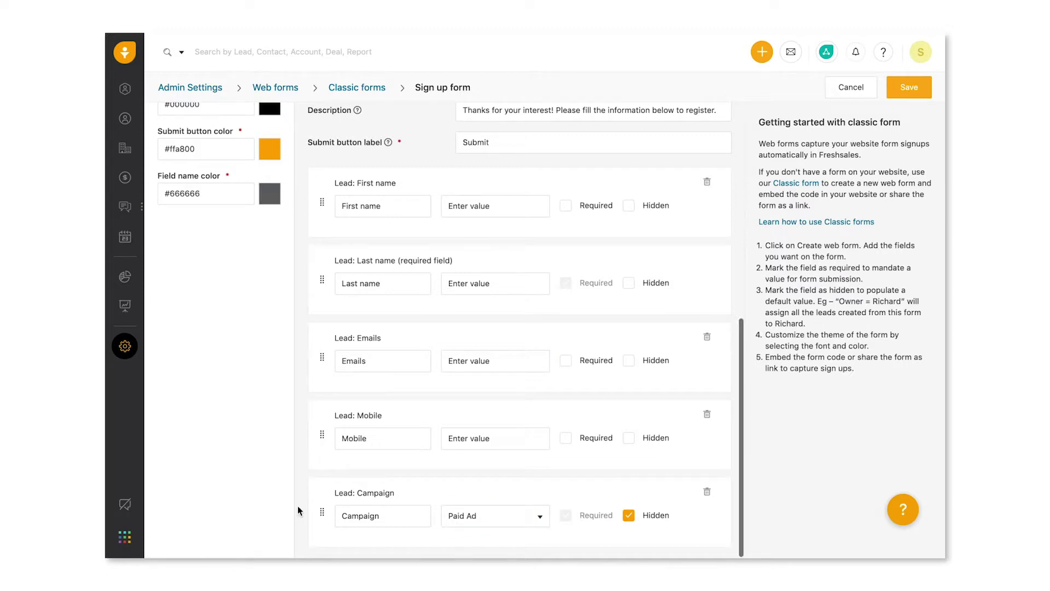
Set background #f2f24e, field name colour #283ea1 and form title colour #86f098
{"action": "scroll", "coordinate": [298, 511], "scroll_direction": "up", "scroll_amount": 5}
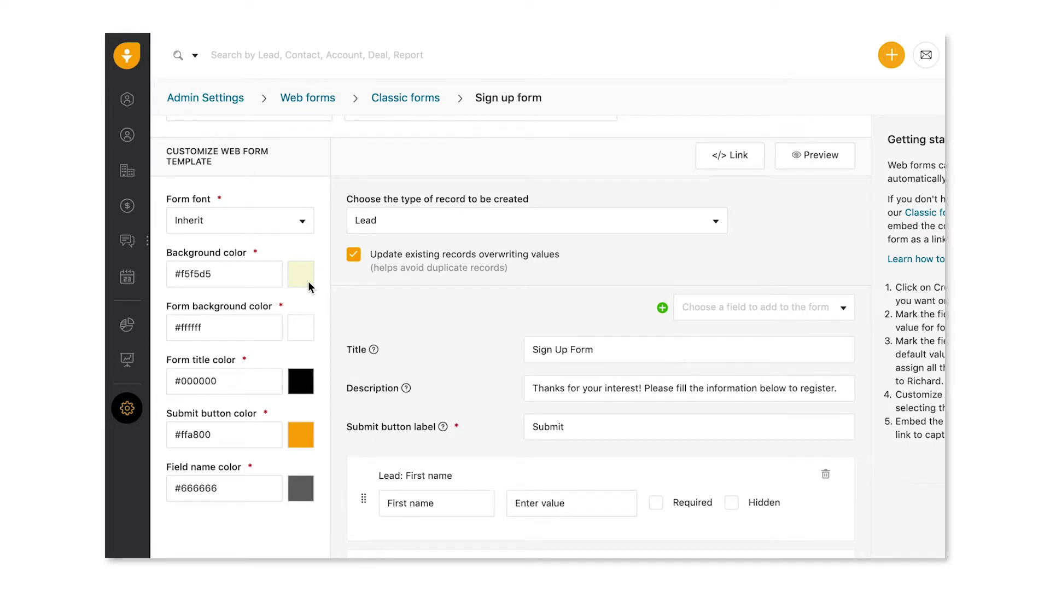
{"action": "left_click", "coordinate": [310, 286]}
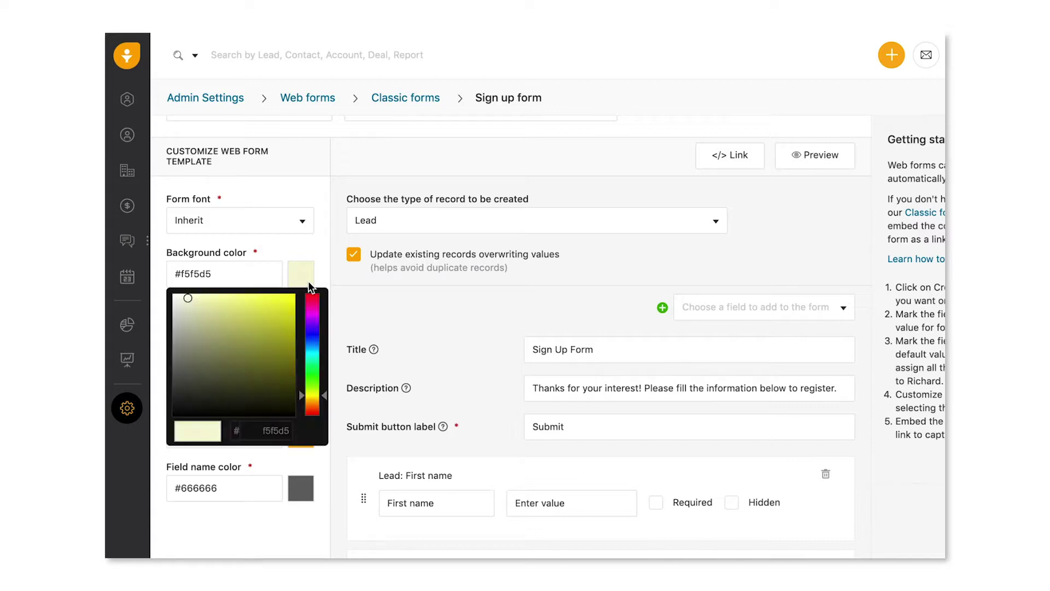
{"action": "left_click", "coordinate": [332, 278]}
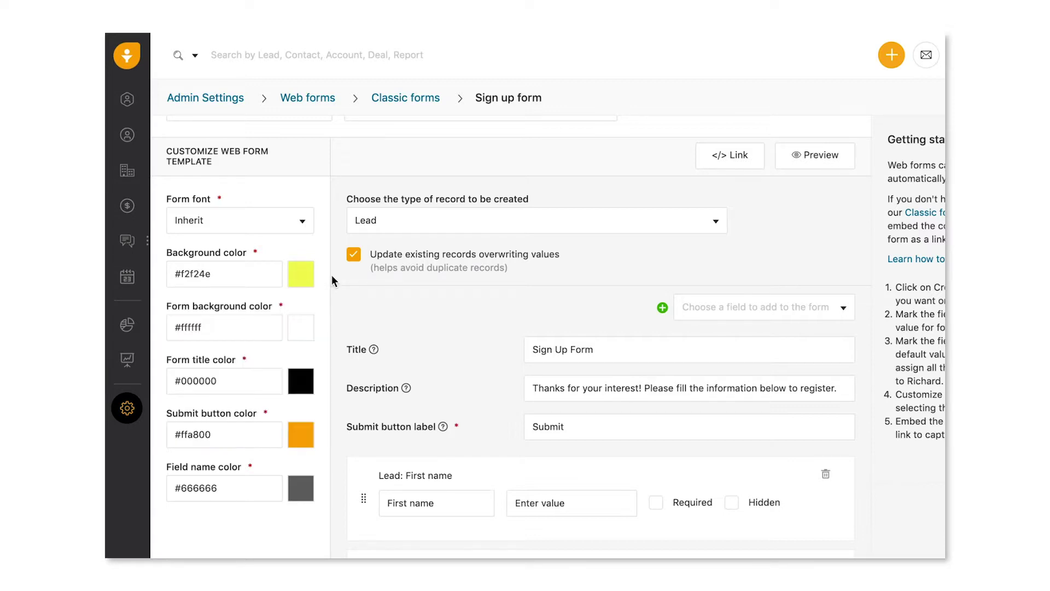
{"action": "left_click", "coordinate": [300, 488]}
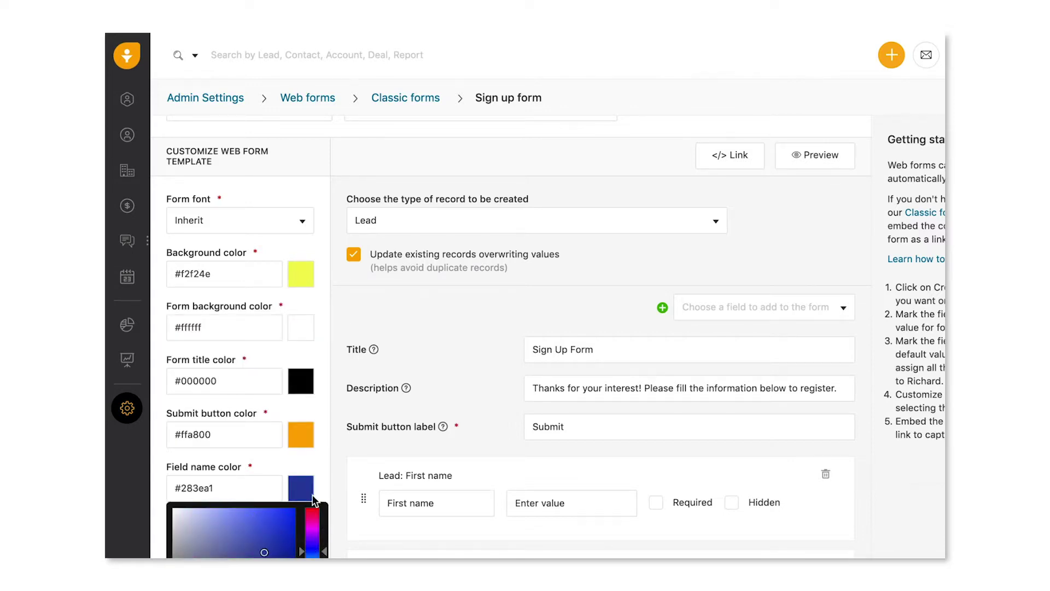
{"action": "left_click", "coordinate": [330, 497]}
{"action": "left_click", "coordinate": [302, 383]}
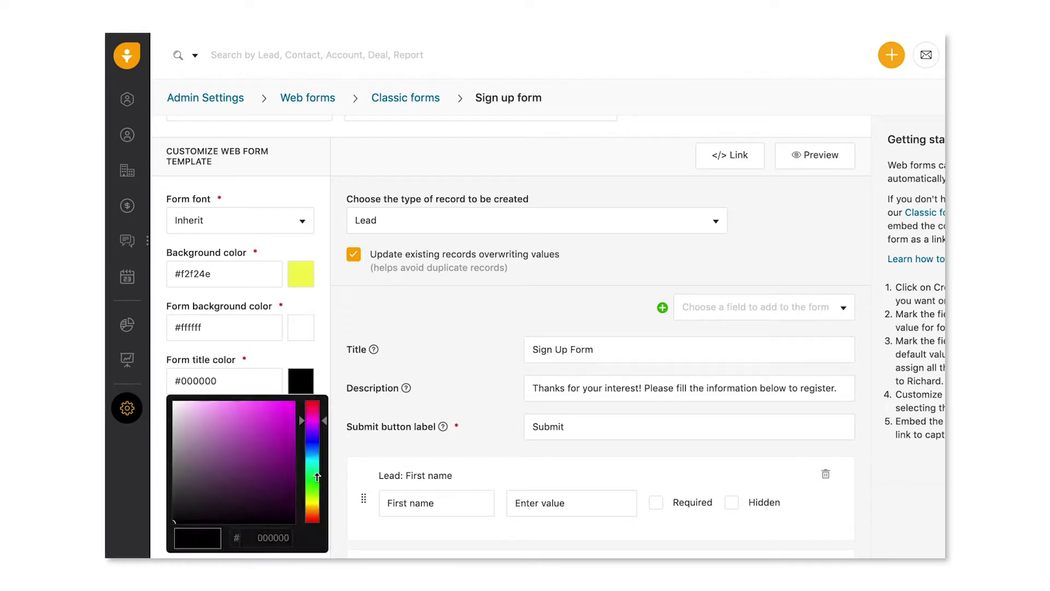
{"action": "left_click", "coordinate": [312, 478]}
{"action": "left_click", "coordinate": [225, 403]}
{"action": "left_click", "coordinate": [334, 382]}
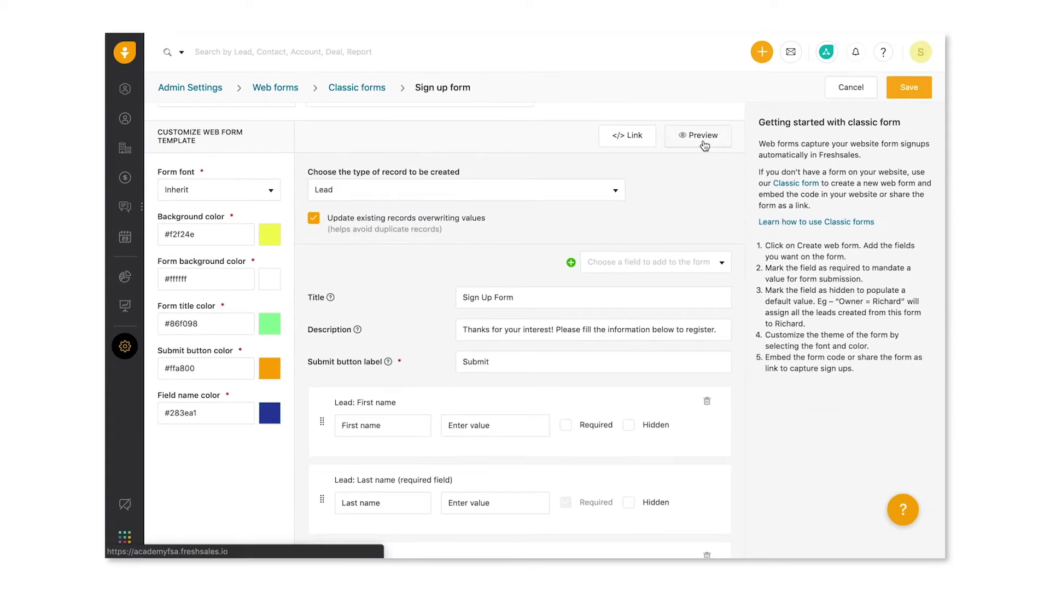
Preview the restyled sign up form
{"action": "left_click", "coordinate": [702, 137]}
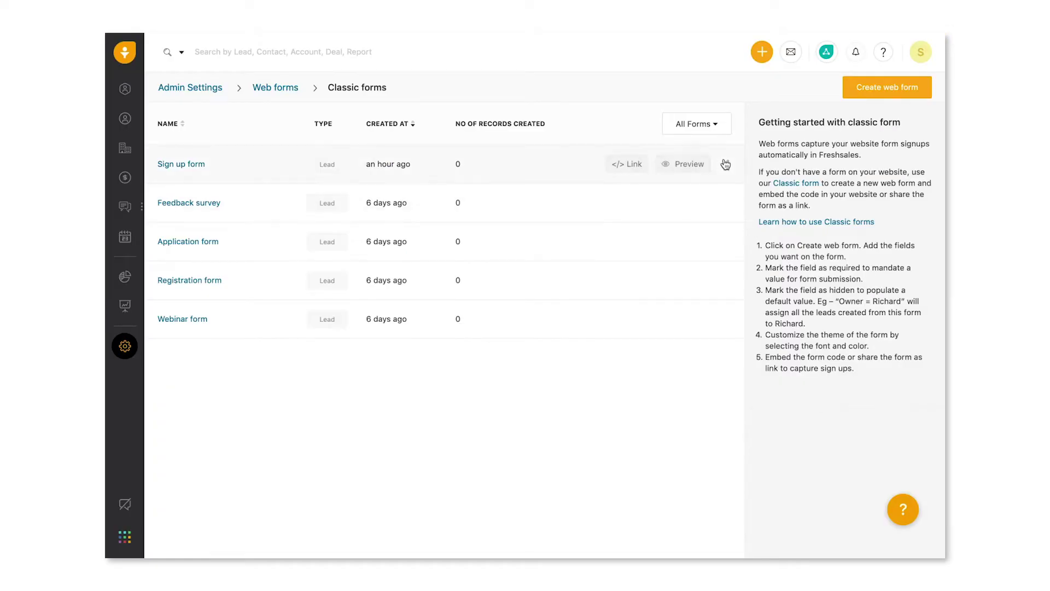
Choose Edit from the Sign up form's actions menu
{"action": "left_click", "coordinate": [726, 164]}
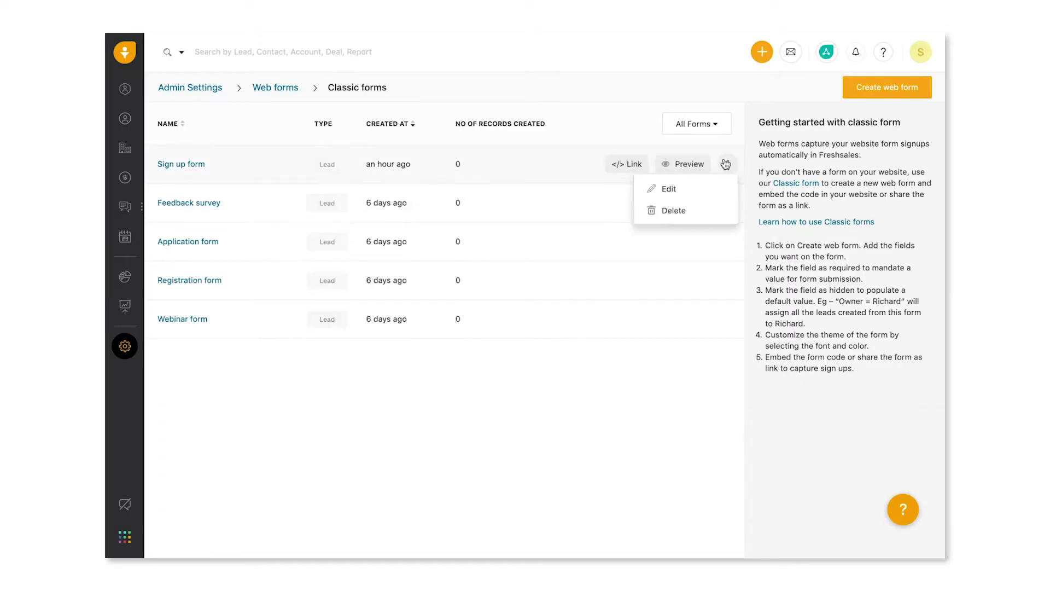
{"action": "left_click", "coordinate": [717, 193]}
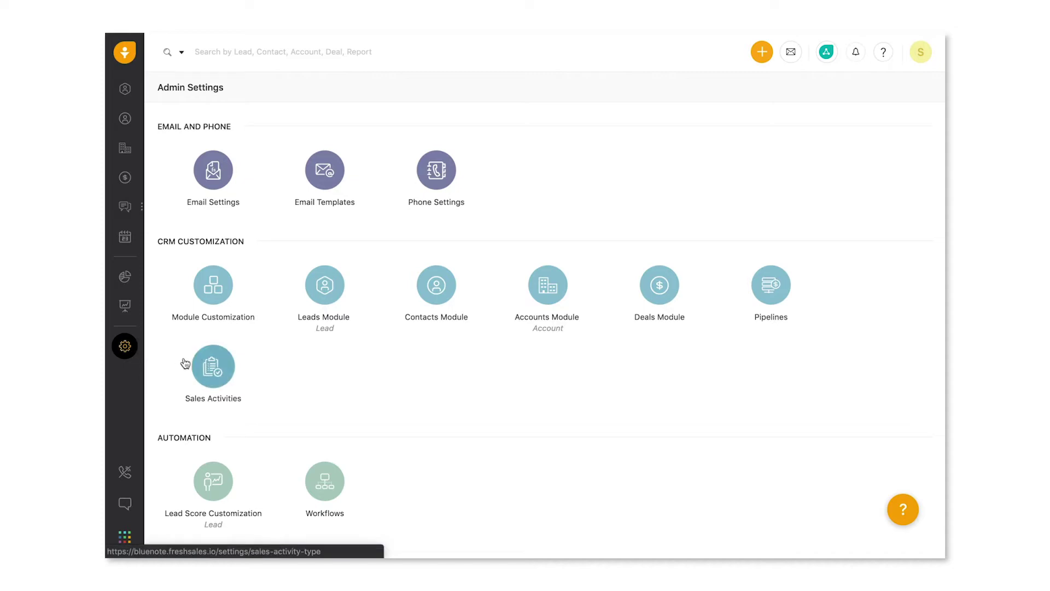
Open Web forms, integrate with an existing website form, and copy the tracking script
{"action": "scroll", "coordinate": [173, 372], "scroll_direction": "down", "scroll_amount": 5}
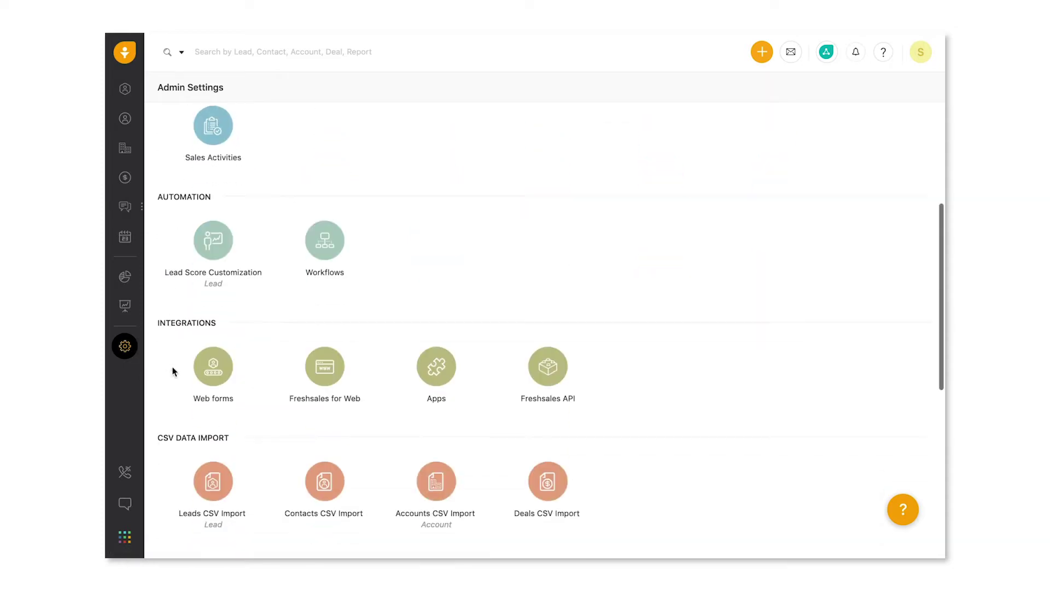
{"action": "left_click", "coordinate": [217, 367]}
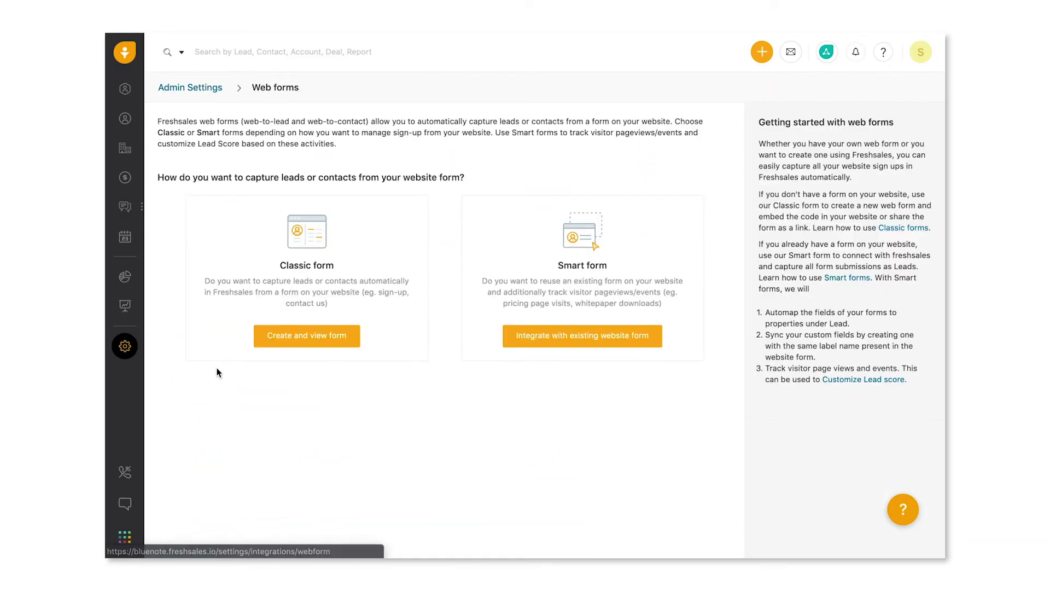
{"action": "left_click", "coordinate": [528, 335]}
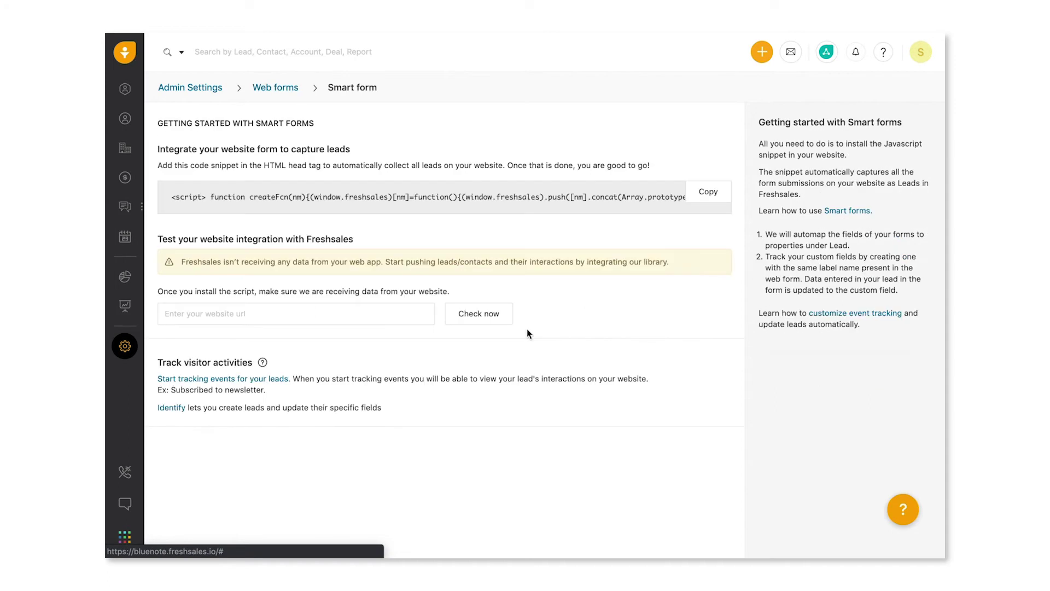
{"action": "left_click", "coordinate": [712, 192]}
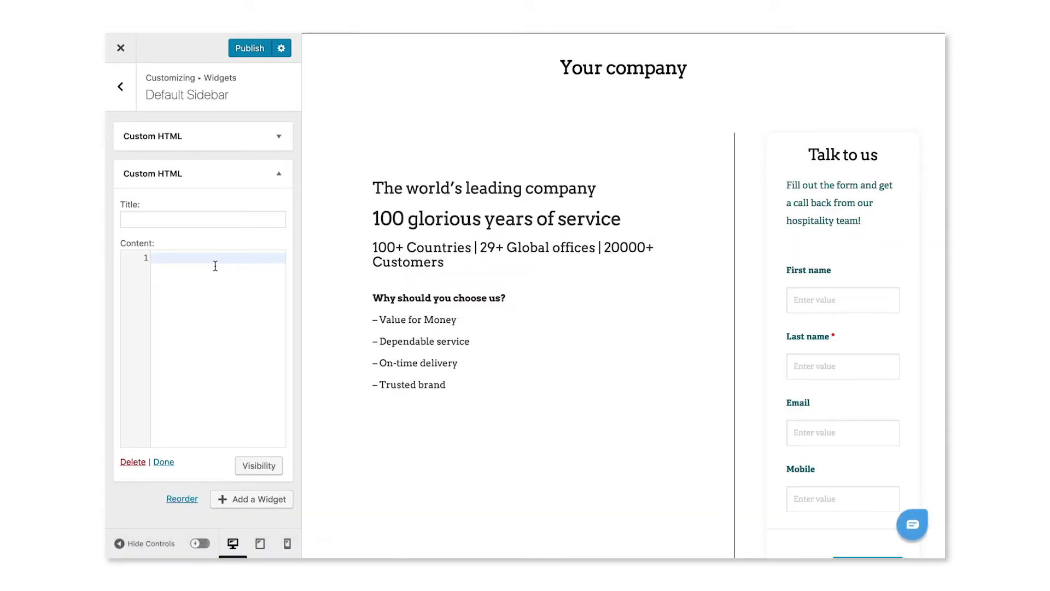
Paste the Freshsales script into the Custom HTML widget, finish it, and publish
{"action": "key", "text": "ctrl+v"}
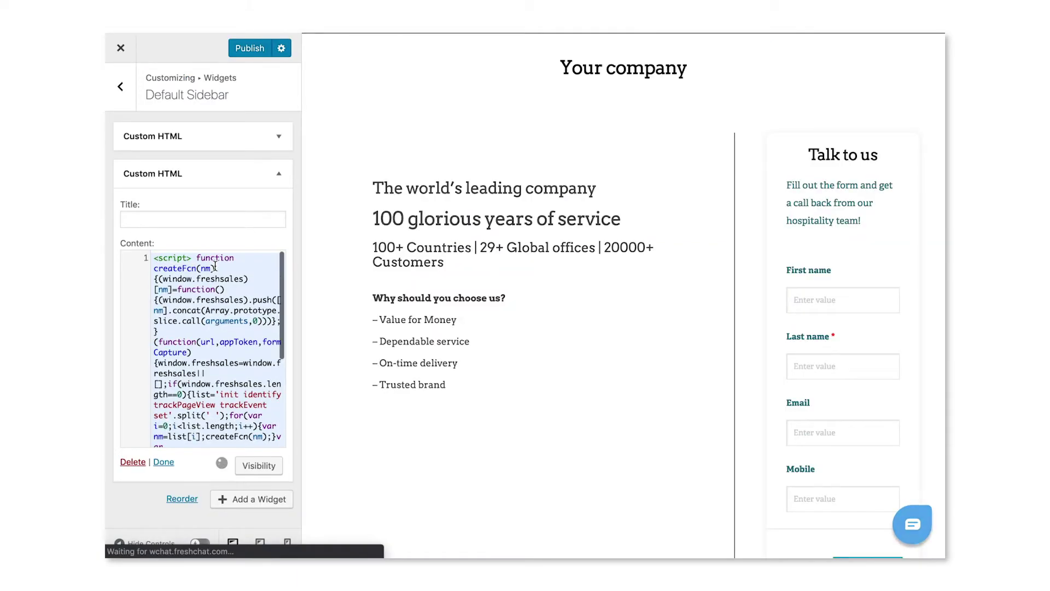
{"action": "left_click", "coordinate": [165, 462]}
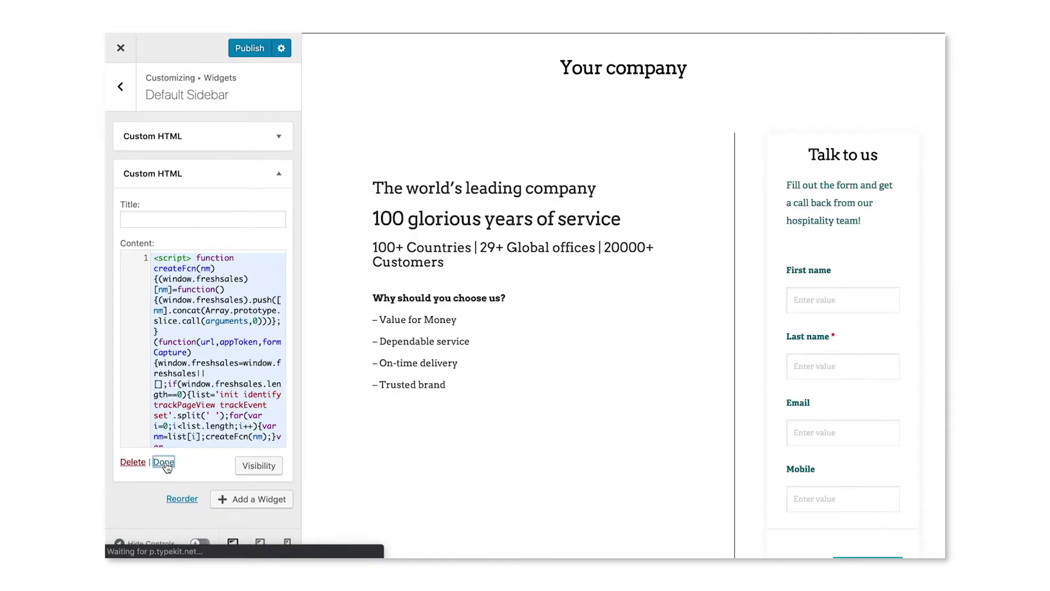
{"action": "left_click", "coordinate": [249, 51]}
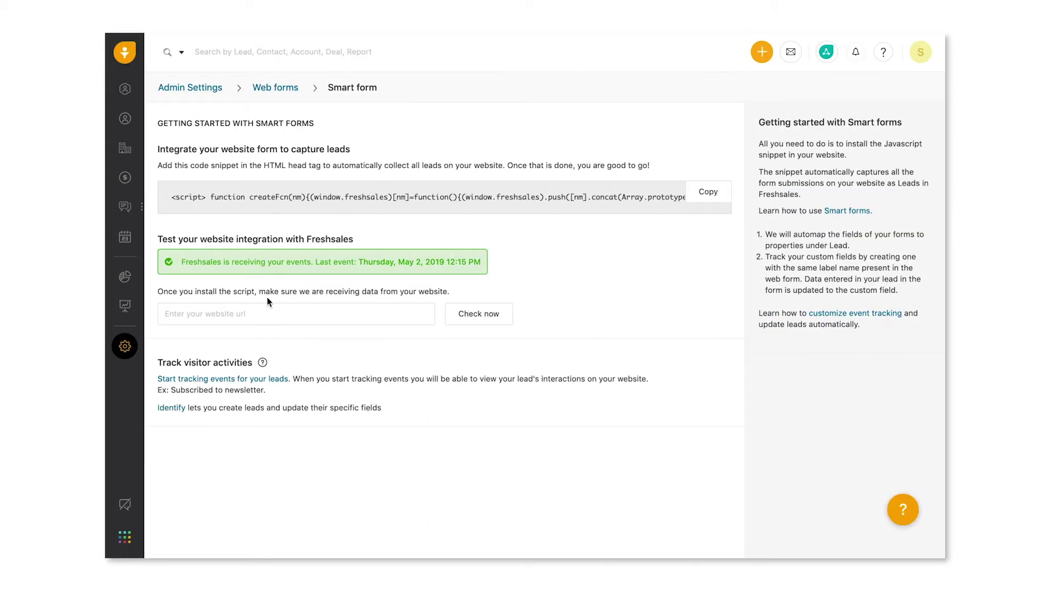
Enter yourcompany.live as the website and check it is sending events
{"action": "left_click", "coordinate": [267, 309]}
{"action": "type", "text": "yourcompany.live"}
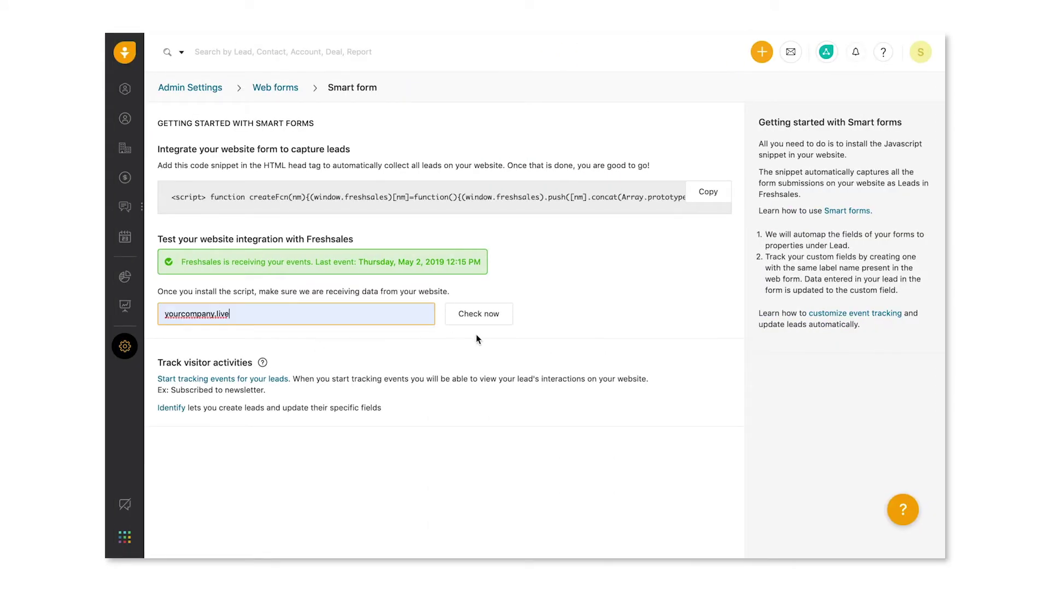
{"action": "left_click", "coordinate": [486, 322]}
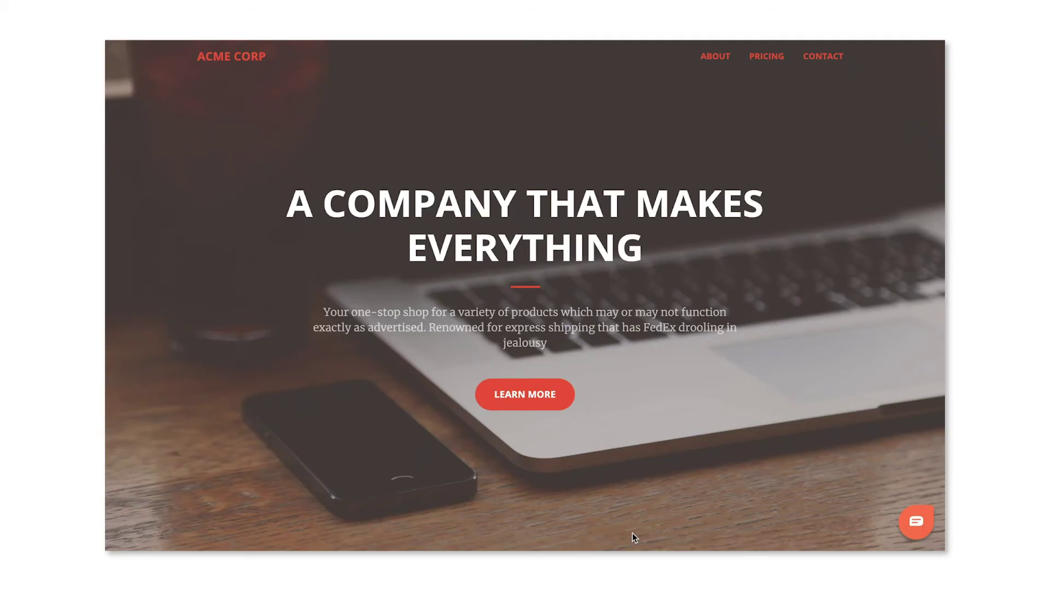
Submit the Acme Corp sign-up form, wish-list the Kindle and add the Fitness band to cart
{"action": "left_click", "coordinate": [537, 389]}
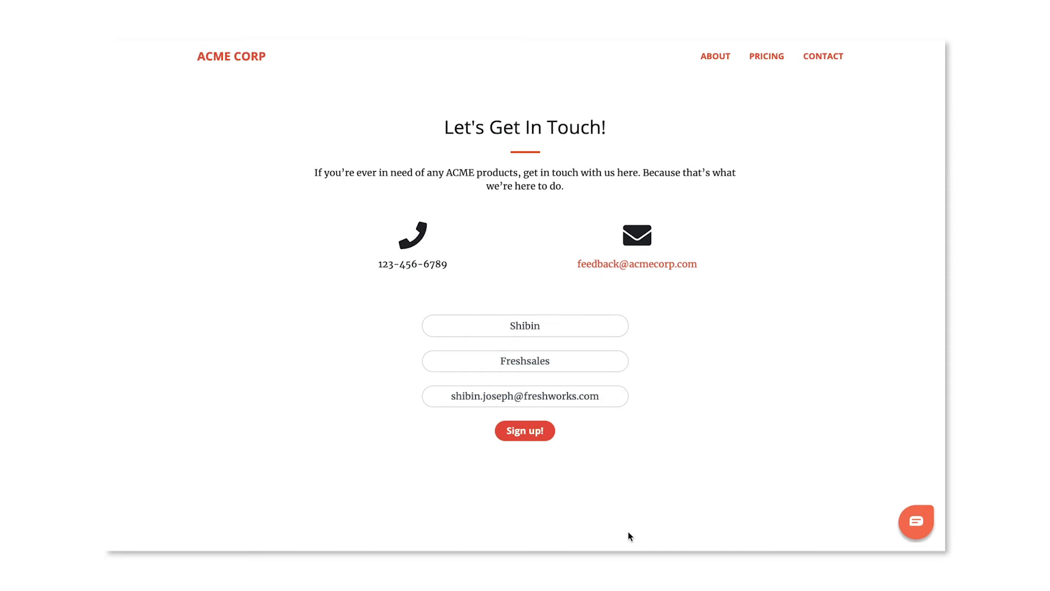
{"action": "left_click", "coordinate": [545, 441]}
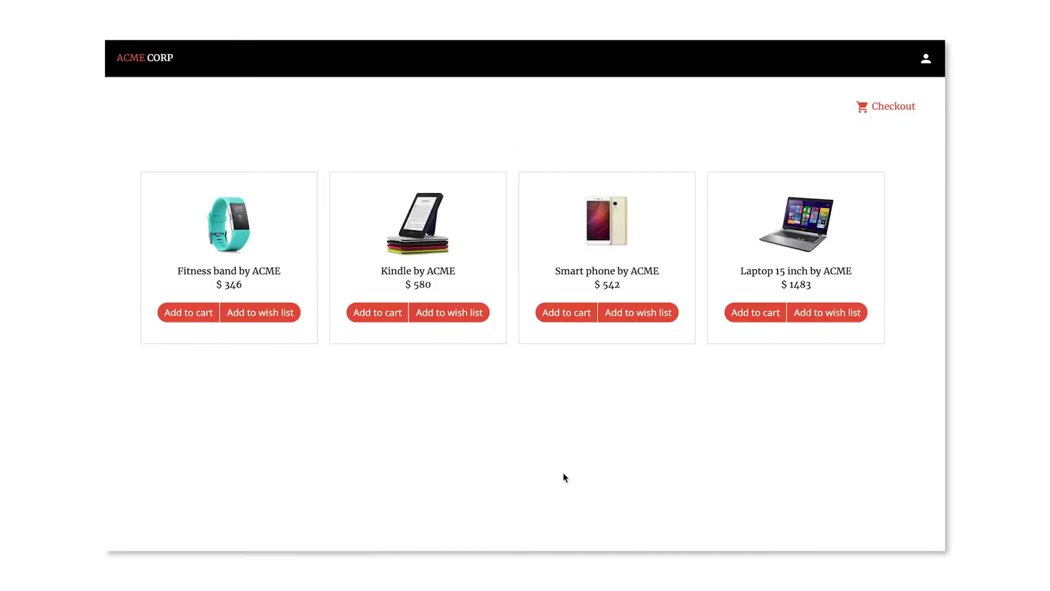
{"action": "left_click", "coordinate": [471, 321]}
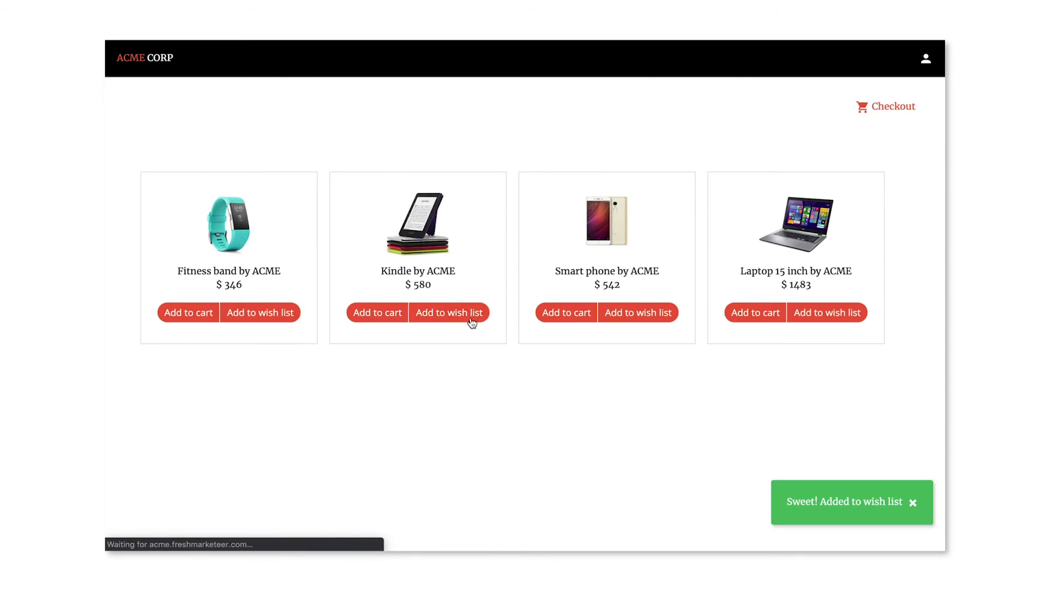
{"action": "left_click", "coordinate": [188, 320]}
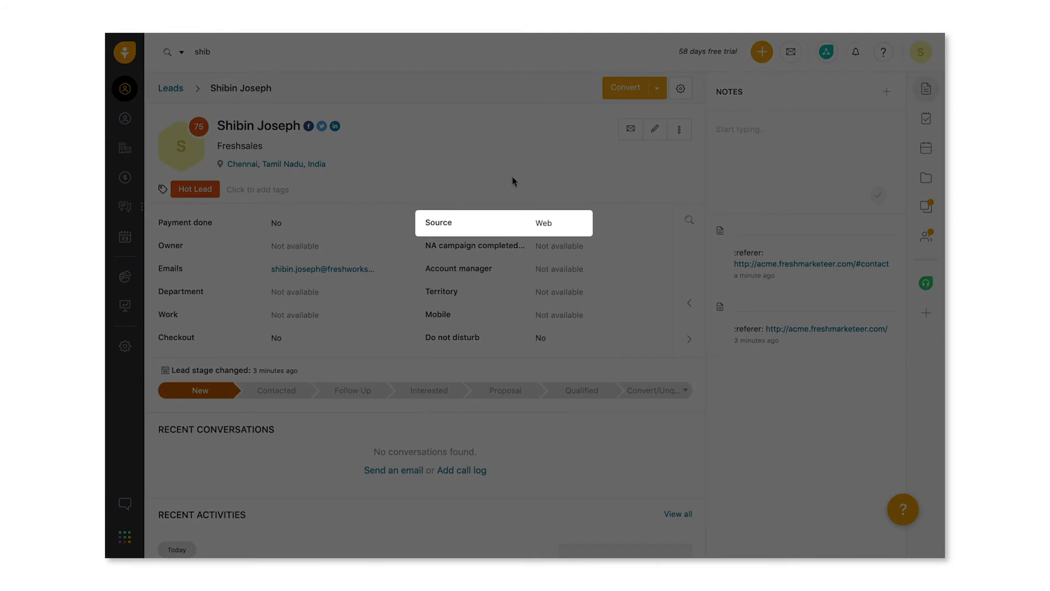
Scroll the lead record to Recent Activities, showing the cart and wish-list events and lead score 75
{"action": "scroll", "coordinate": [513, 180], "scroll_direction": "down", "scroll_amount": 10}
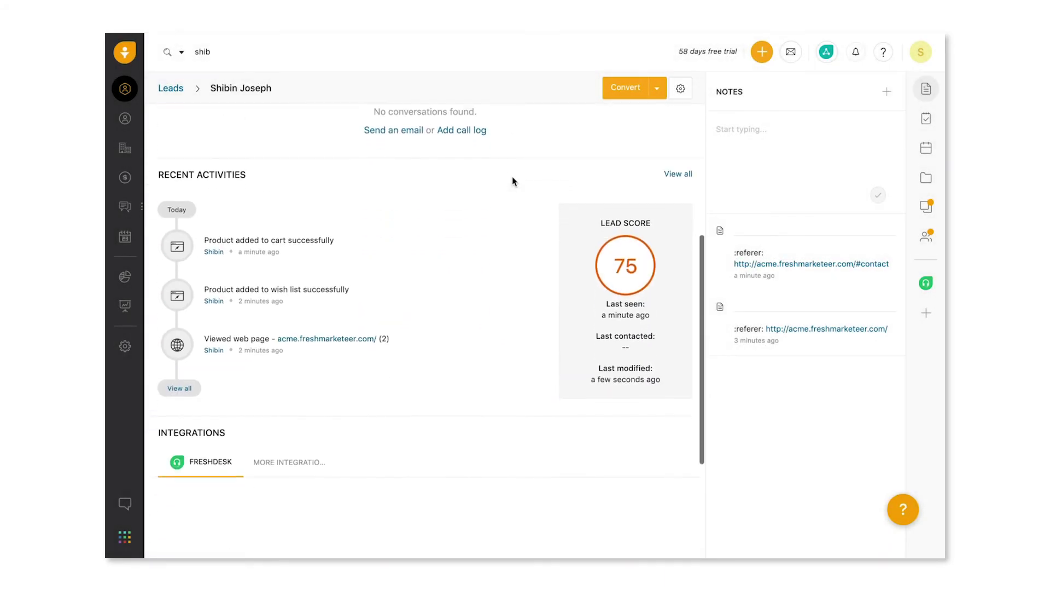